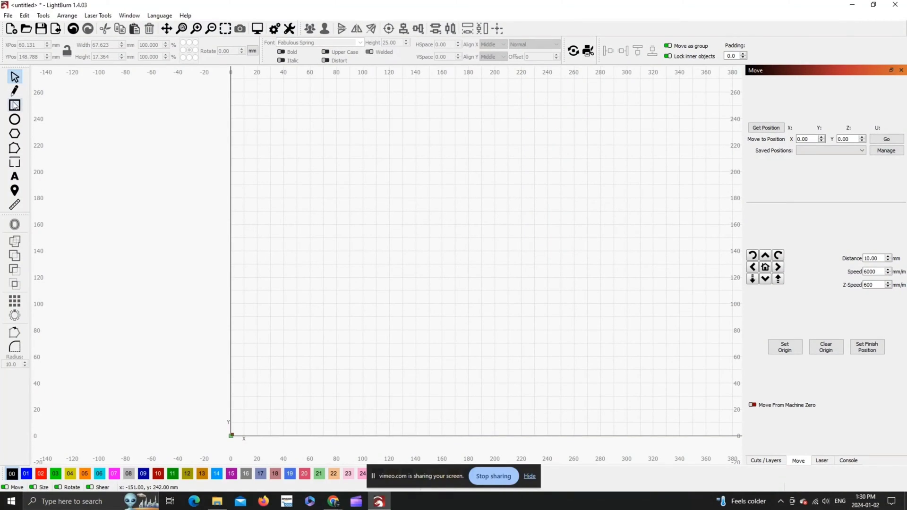
# Write 'Harley' in Fabulous Spring and scale it to about 280.9 × 72.1 mm
pyautogui.click(13, 177)
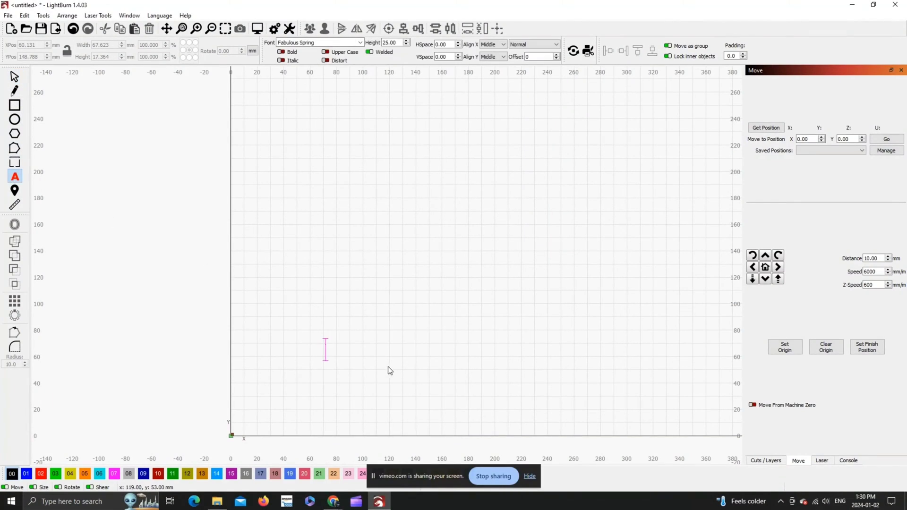
pyautogui.write('f')
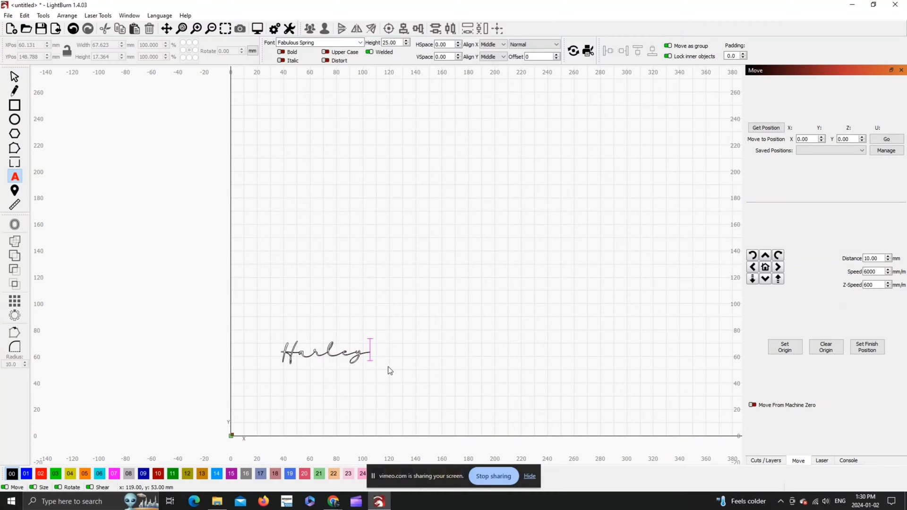
pyautogui.click(14, 79)
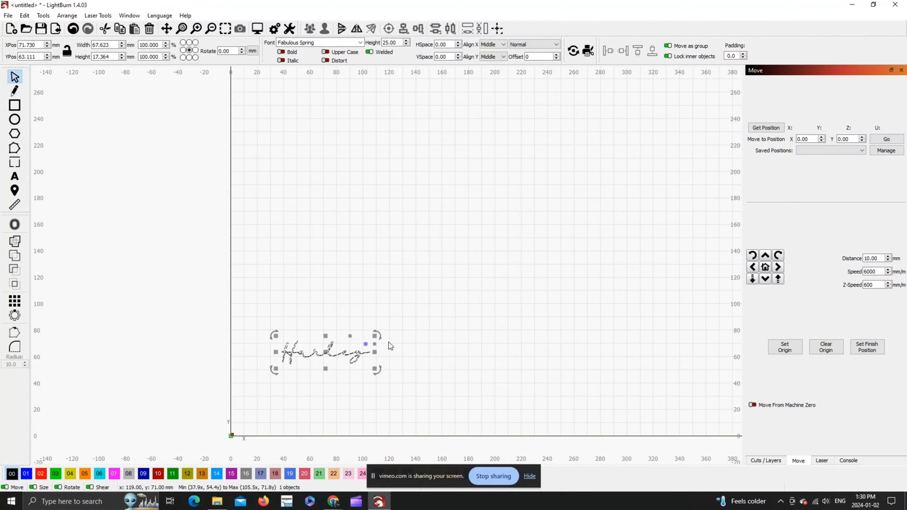
pyautogui.moveTo(389, 344); pyautogui.dragTo(657, 261)
pyautogui.click(454, 314)
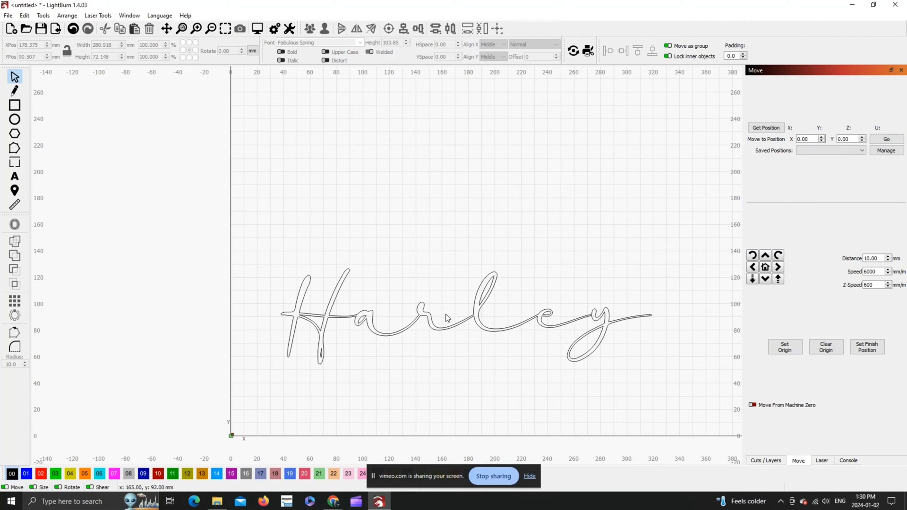
# Scroll DaFont's new fonts to Chilly Christmas and download chilly_christmas.zip
pyautogui.click(333, 501)
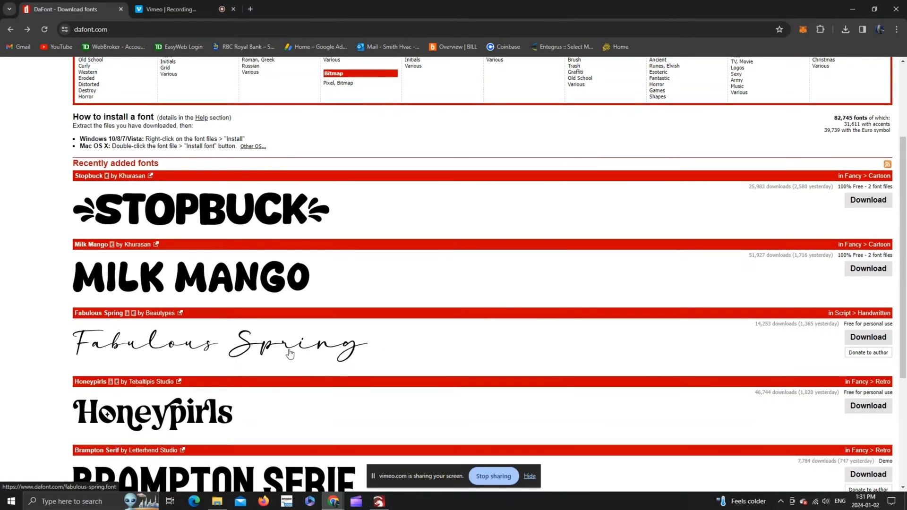
pyautogui.scroll(3, 154, 360)
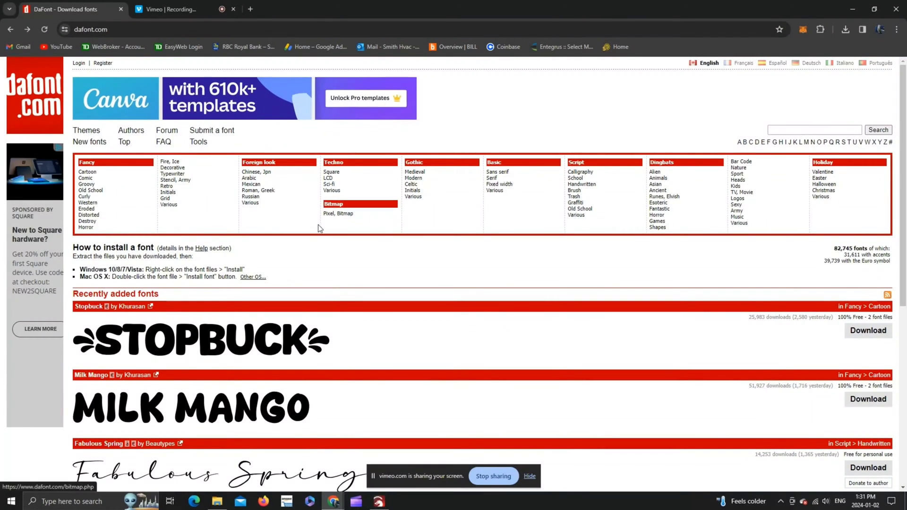
pyautogui.scroll(-3, 317, 225)
pyautogui.scroll(-1, 263, 251)
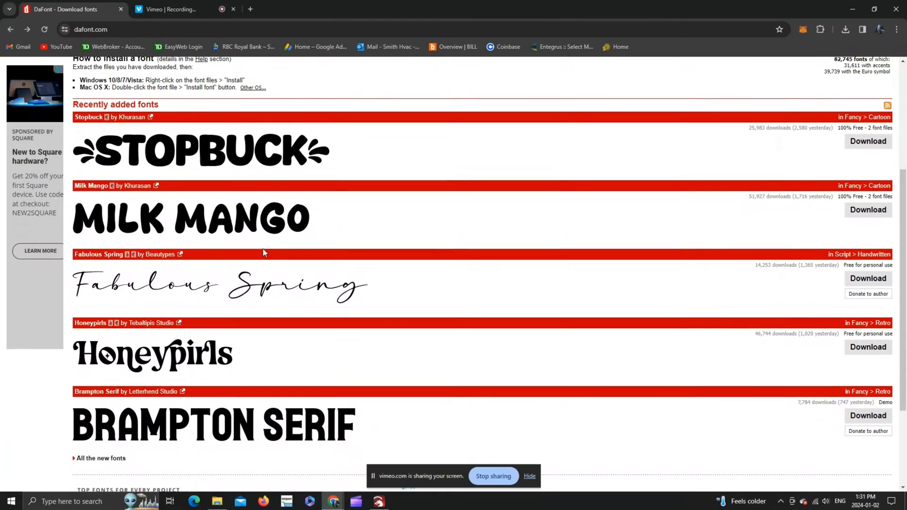
pyautogui.scroll(-1, 286, 294)
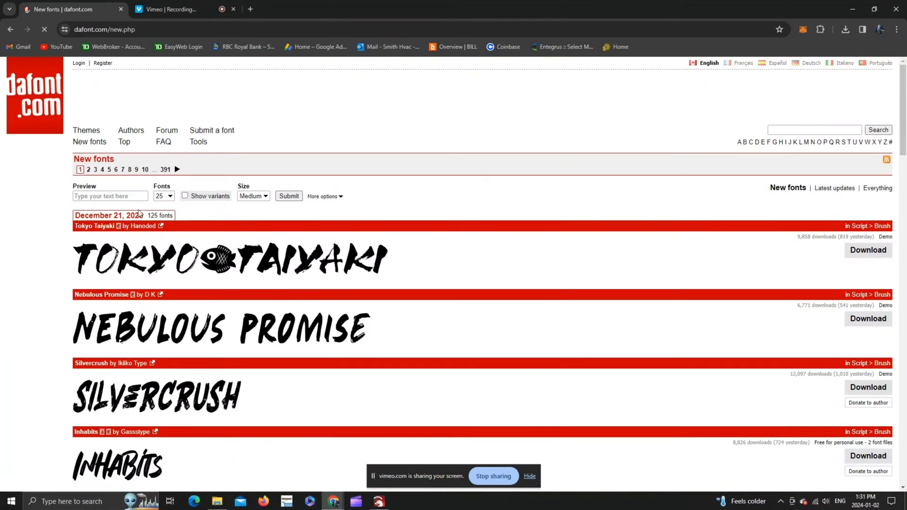
pyautogui.scroll(-13, 142, 227)
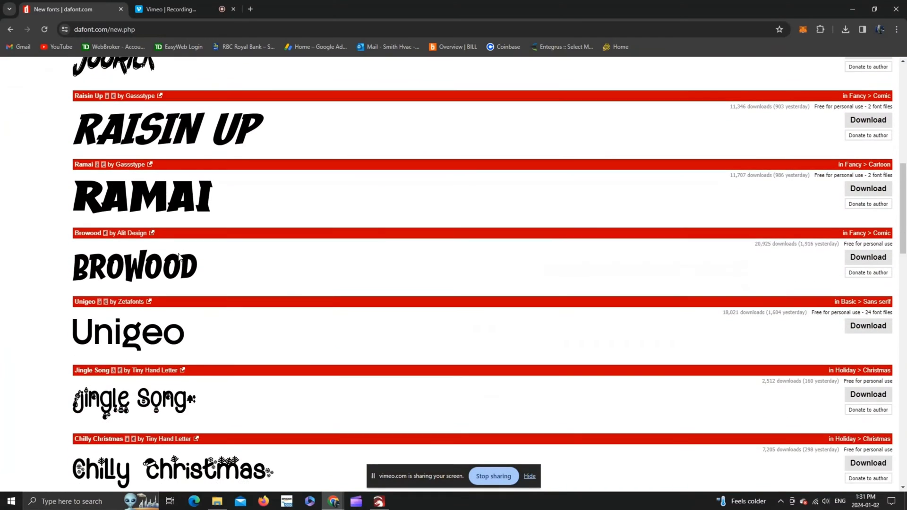
pyautogui.scroll(-2, 185, 233)
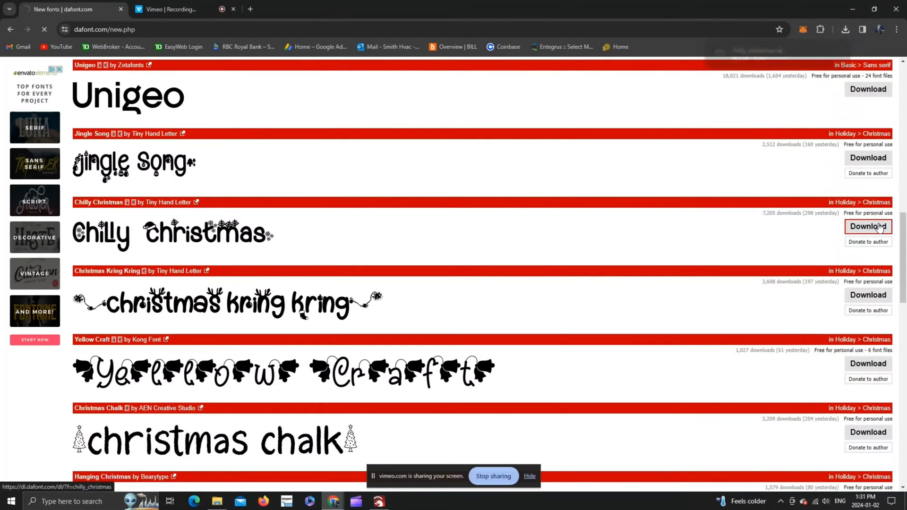
pyautogui.moveTo(822, 53)
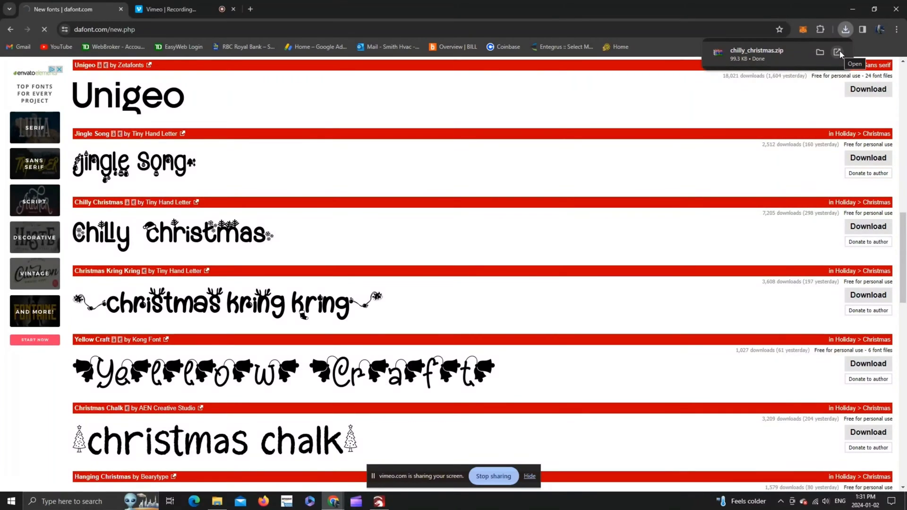
# Open chilly_christmas.zip in WinRAR, select its TrueType file, and minimize Chrome and LightBurn
pyautogui.click(838, 52)
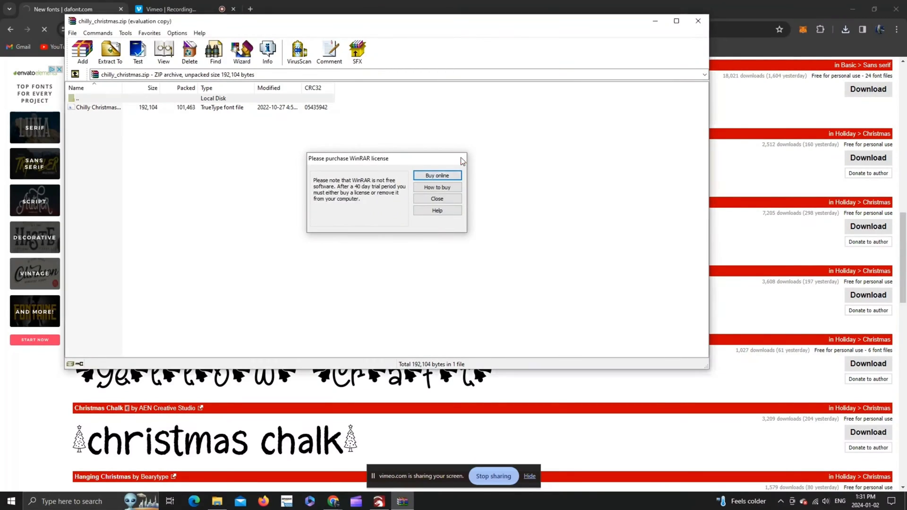
pyautogui.click(459, 159)
pyautogui.click(114, 108)
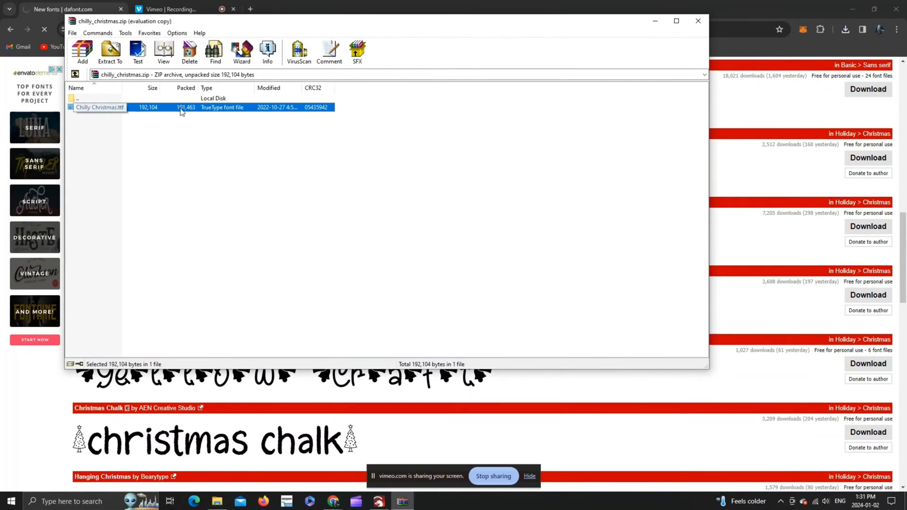
pyautogui.click(852, 9)
pyautogui.click(852, 6)
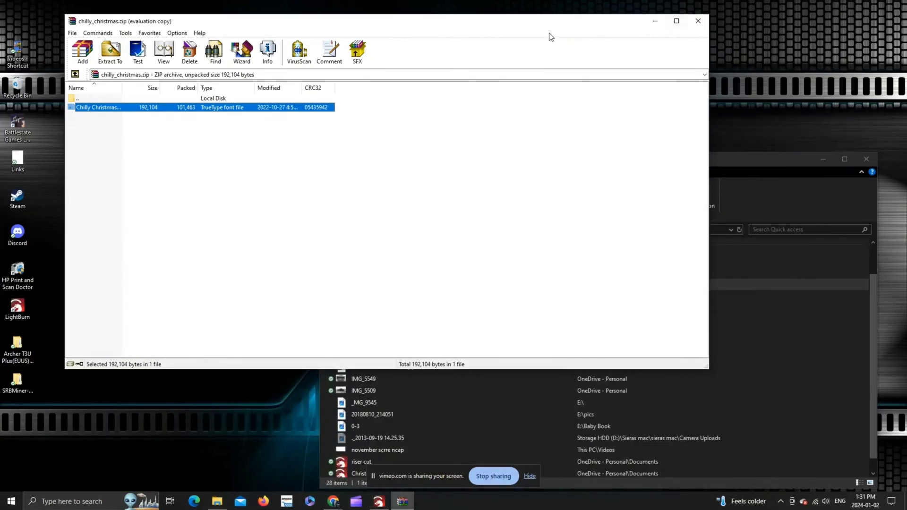
# Copy the Chilly Christmas .ttf file onto the desktop and install it
pyautogui.moveTo(533, 24); pyautogui.dragTo(748, 49)
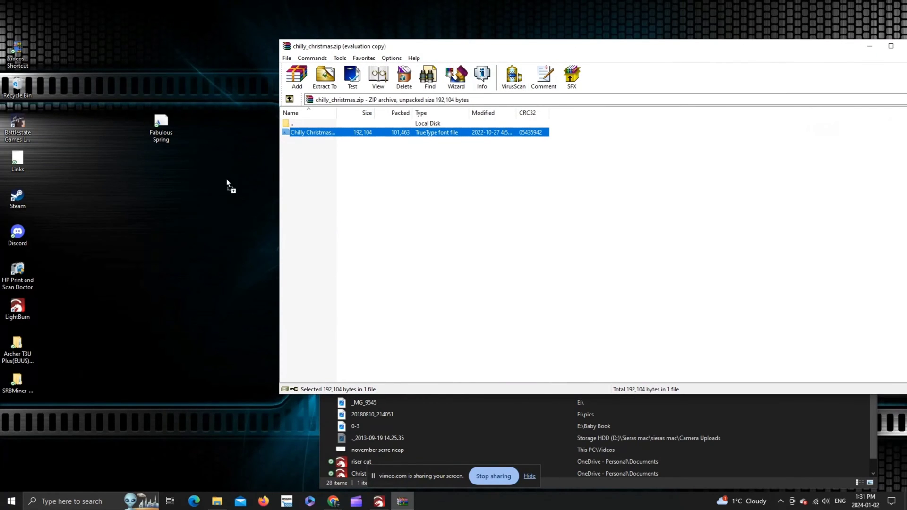
pyautogui.moveTo(160, 194); pyautogui.dragTo(159, 195)
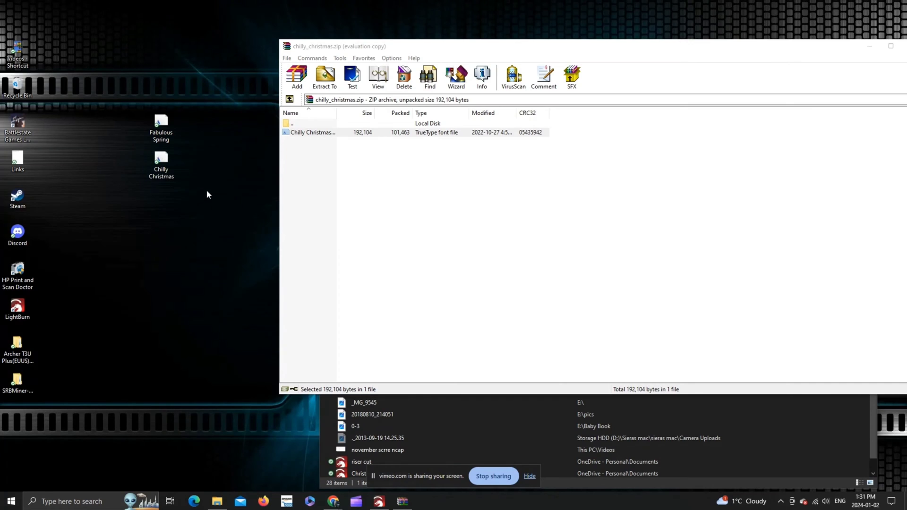
pyautogui.rightClick(165, 160)
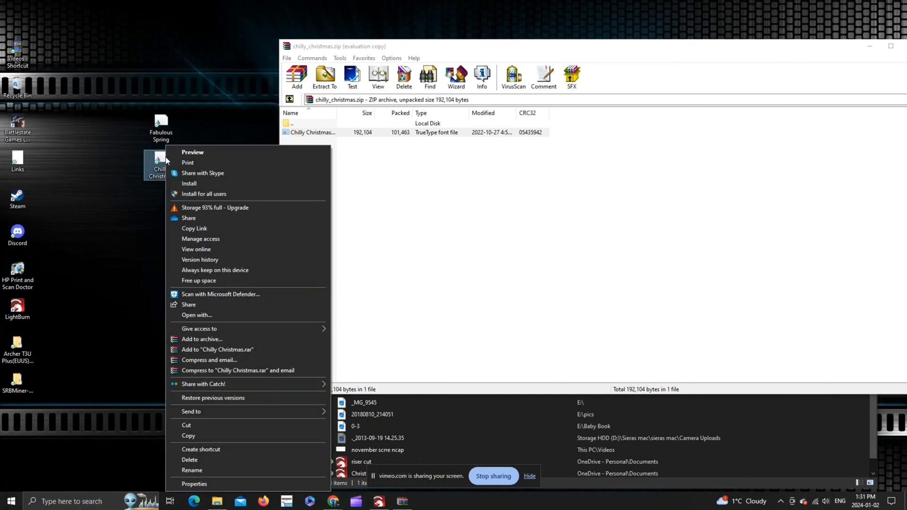
pyautogui.click(189, 184)
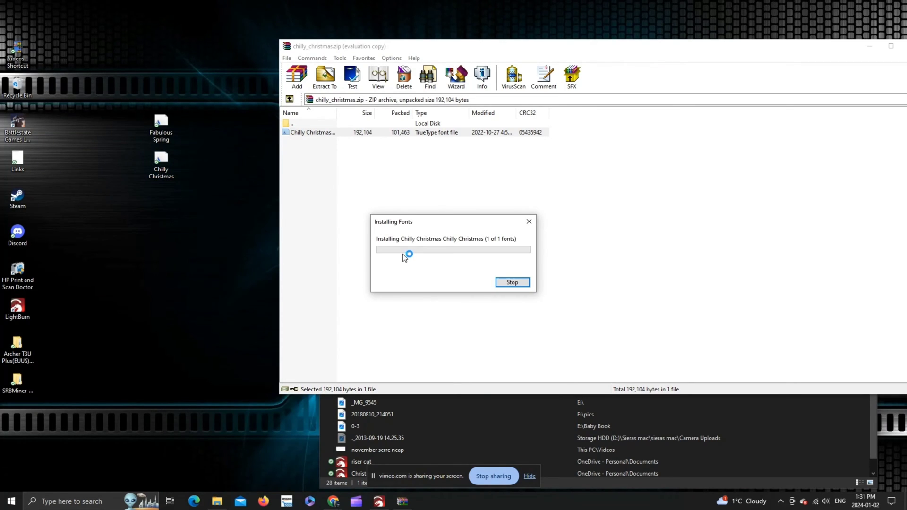
# Add a second 'Harley' text in Fabulous Spring above the first, shifted right
pyautogui.click(378, 503)
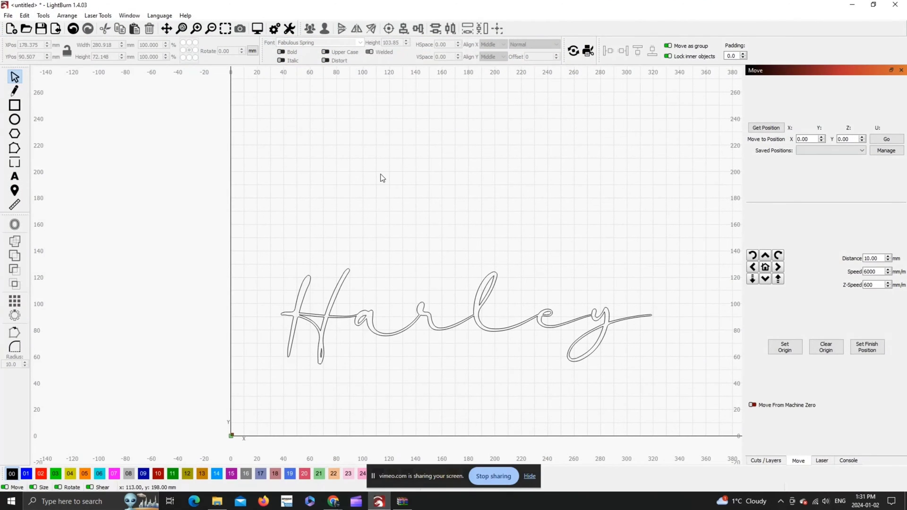
pyautogui.click(14, 176)
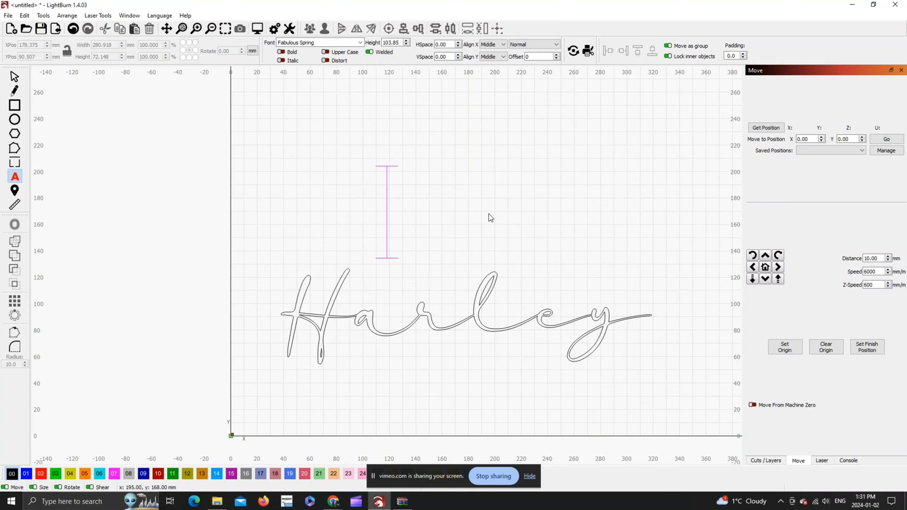
pyautogui.write('H')
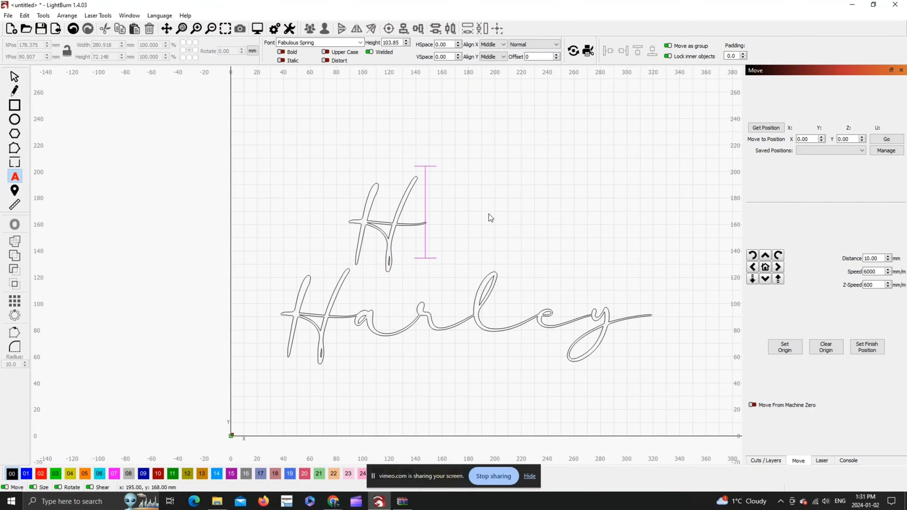
pyautogui.write('arley')
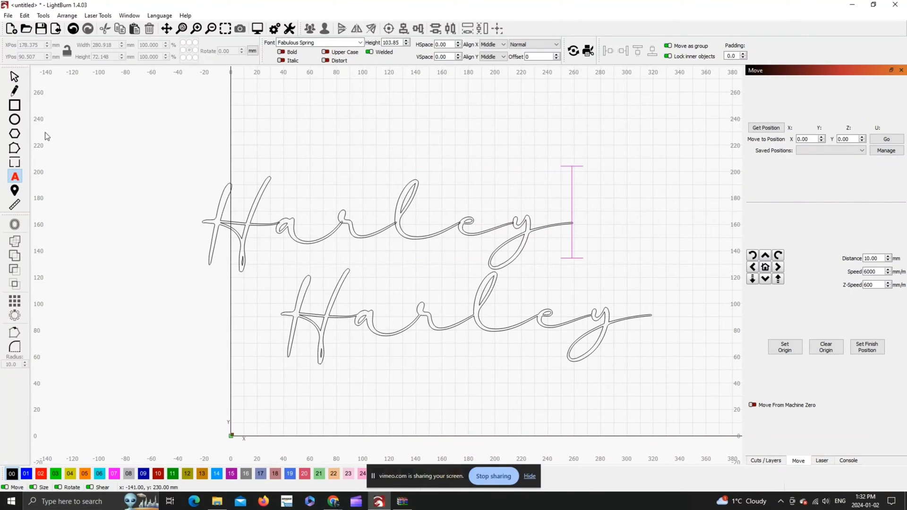
pyautogui.press('Escape')
pyautogui.moveTo(389, 228); pyautogui.dragTo(475, 225)
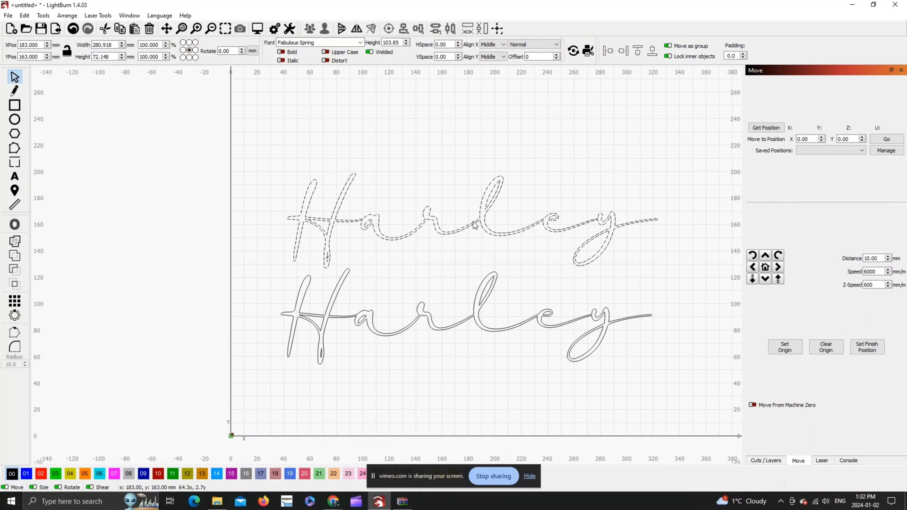
# Set the upper Harley to Chilly Christmas and raise it above the script Harley
pyautogui.click(359, 44)
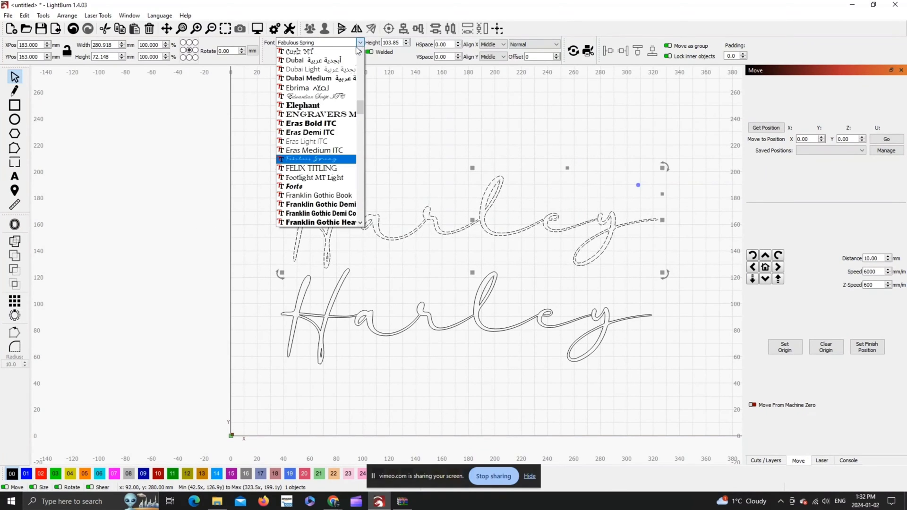
pyautogui.scroll(2, 324, 92)
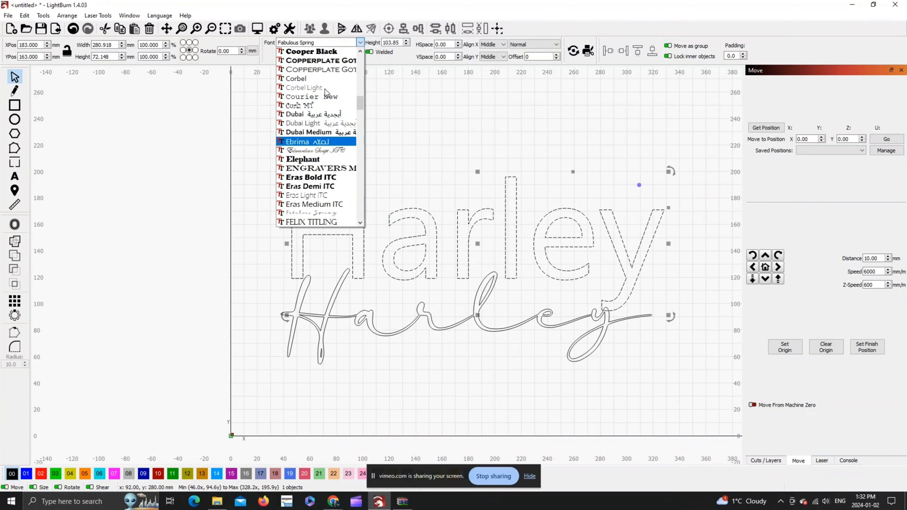
pyautogui.scroll(1, 324, 90)
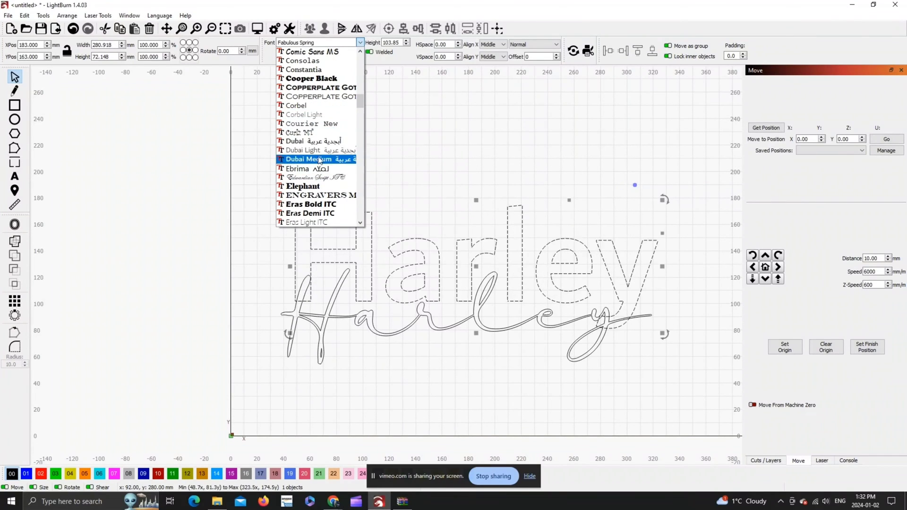
pyautogui.scroll(2, 319, 161)
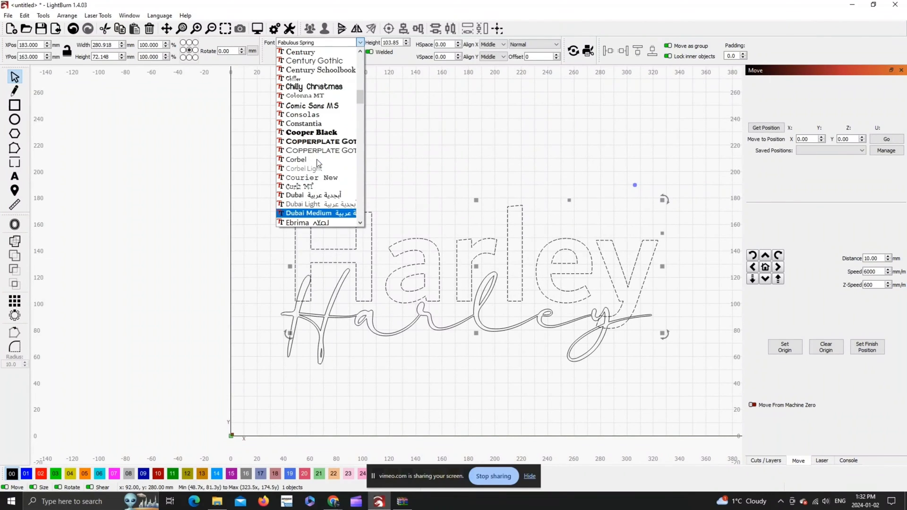
pyautogui.click(314, 87)
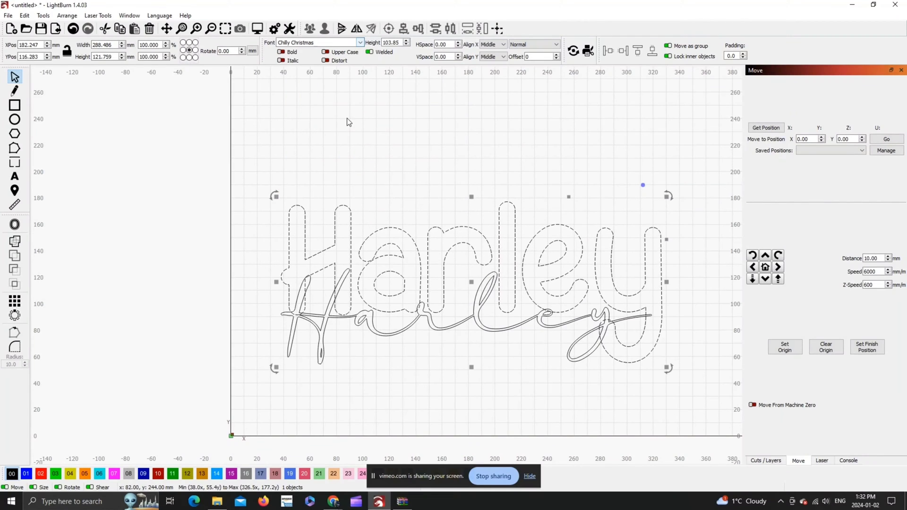
pyautogui.moveTo(475, 254); pyautogui.dragTo(469, 196)
pyautogui.click(464, 243)
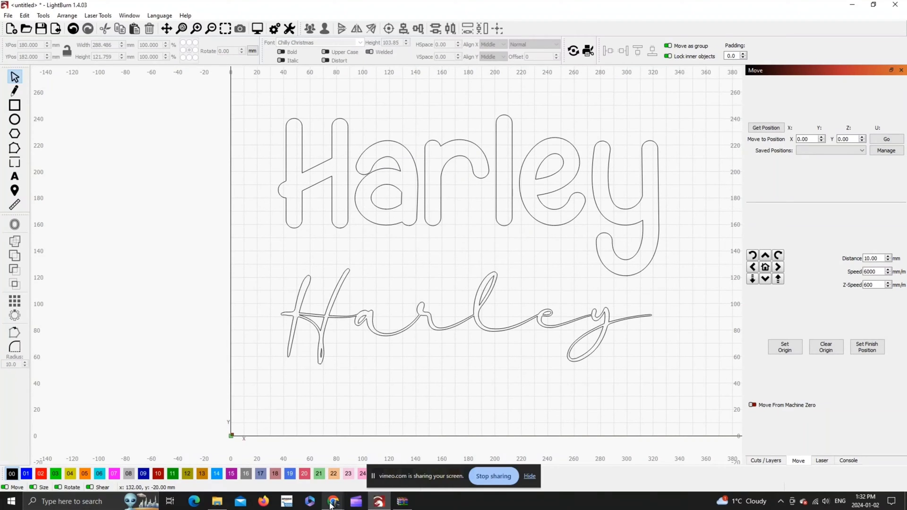
# Find Calloveya in DaFont's Top fonts list and download calloveya.zip
pyautogui.click(283, 458)
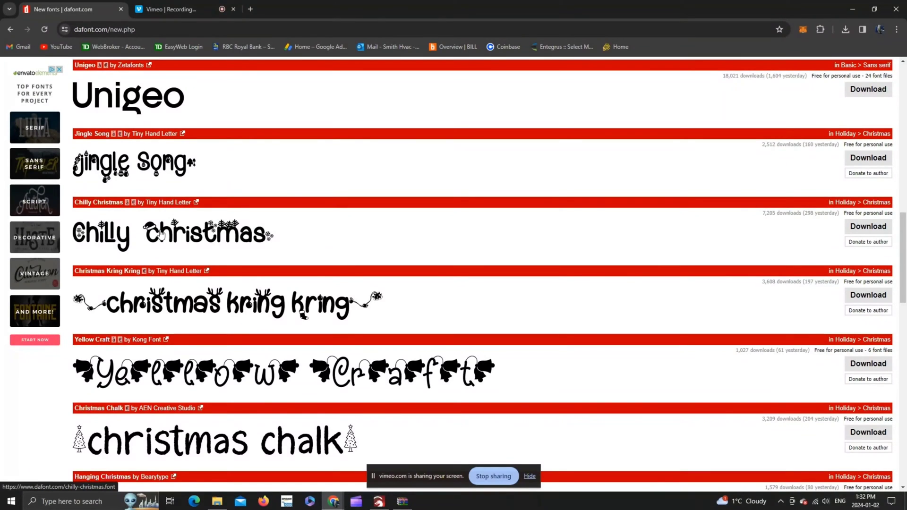
pyautogui.scroll(-8, 165, 233)
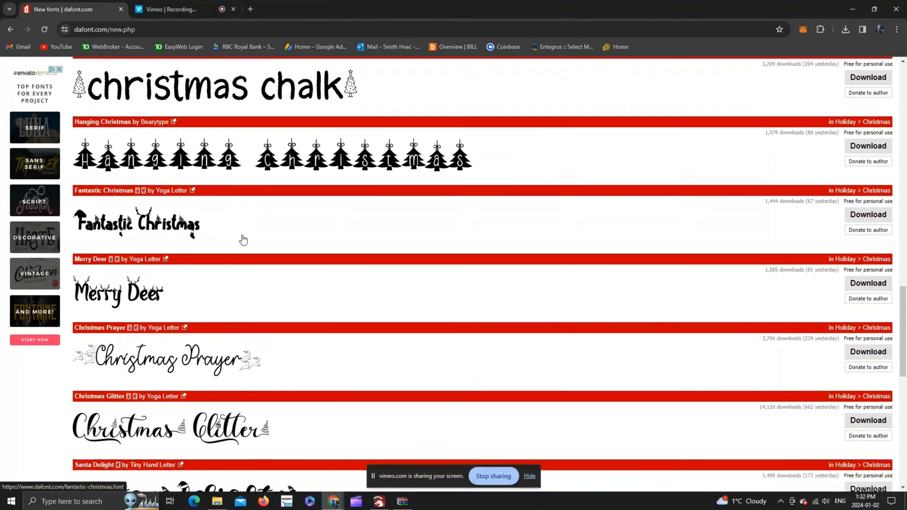
pyautogui.scroll(-10, 243, 240)
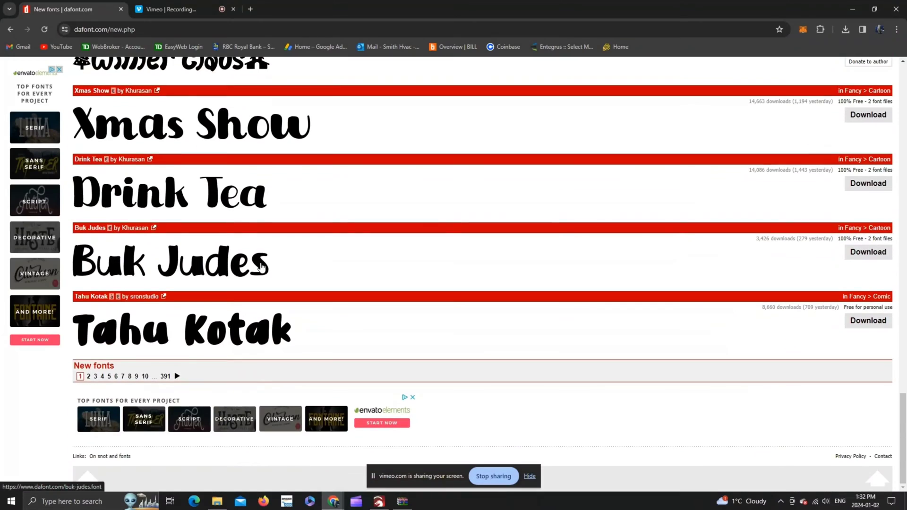
pyautogui.scroll(20, 257, 266)
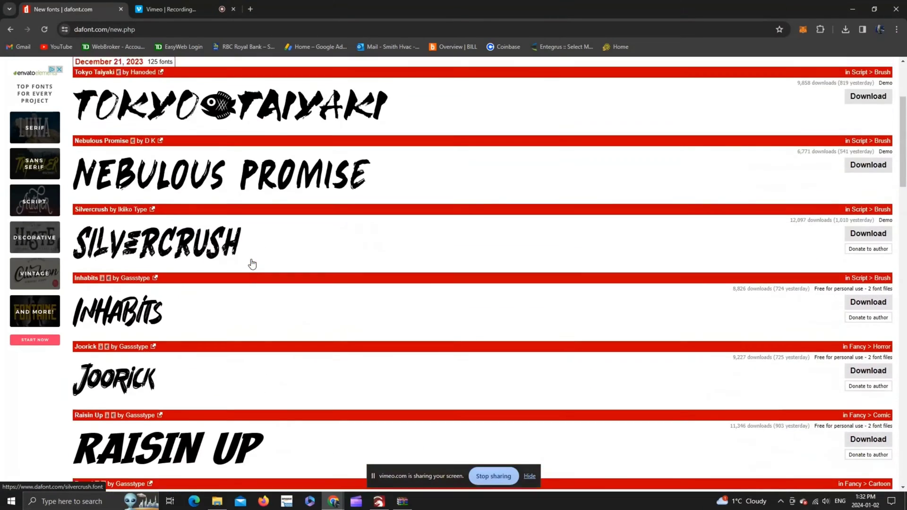
pyautogui.scroll(3, 252, 264)
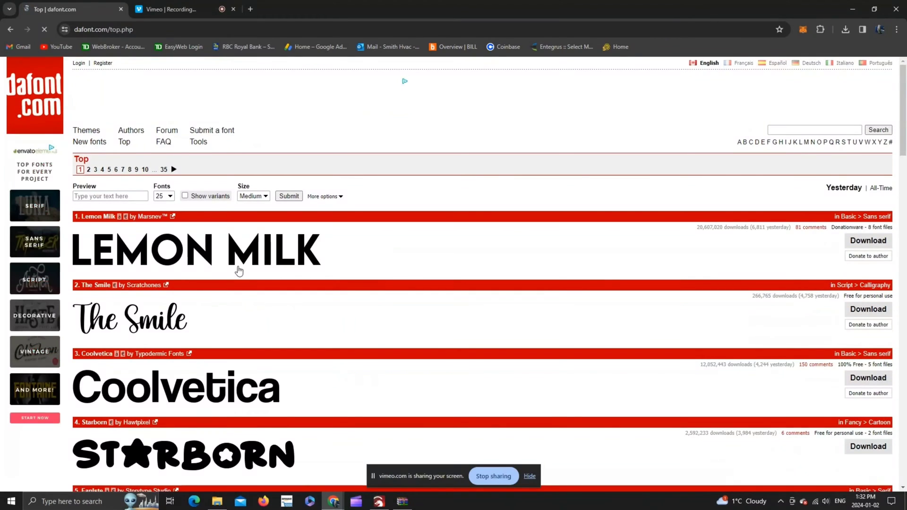
pyautogui.scroll(-2, 236, 265)
pyautogui.scroll(-7, 209, 251)
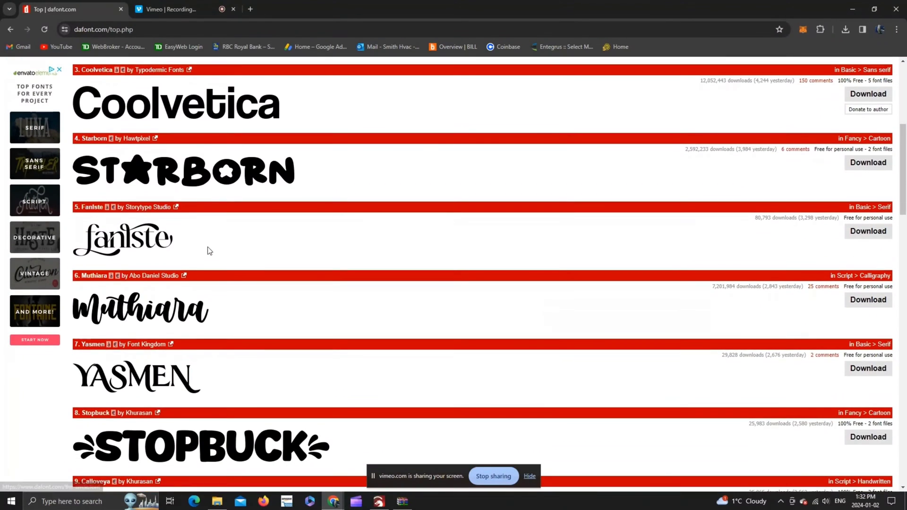
pyautogui.scroll(-2, 209, 251)
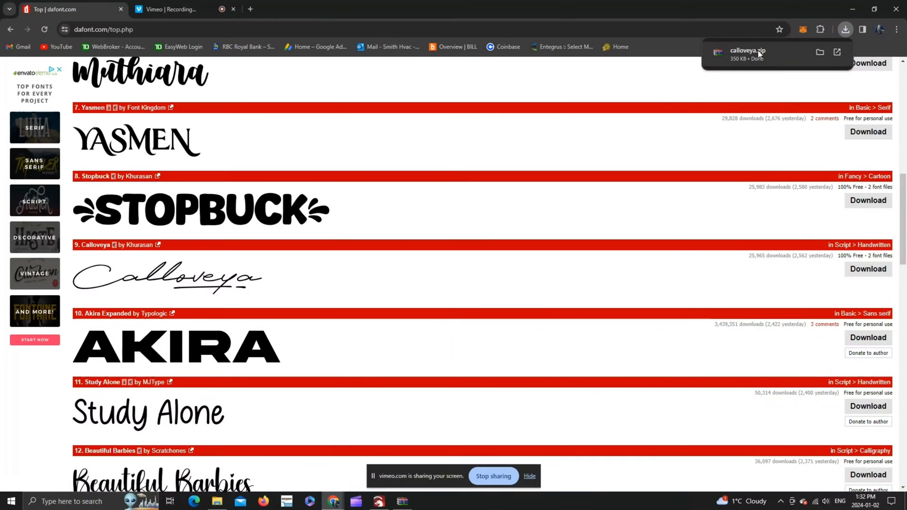
# Open calloveya.zip in WinRAR, dismiss the trial notice, and expose the desktop
pyautogui.click(839, 55)
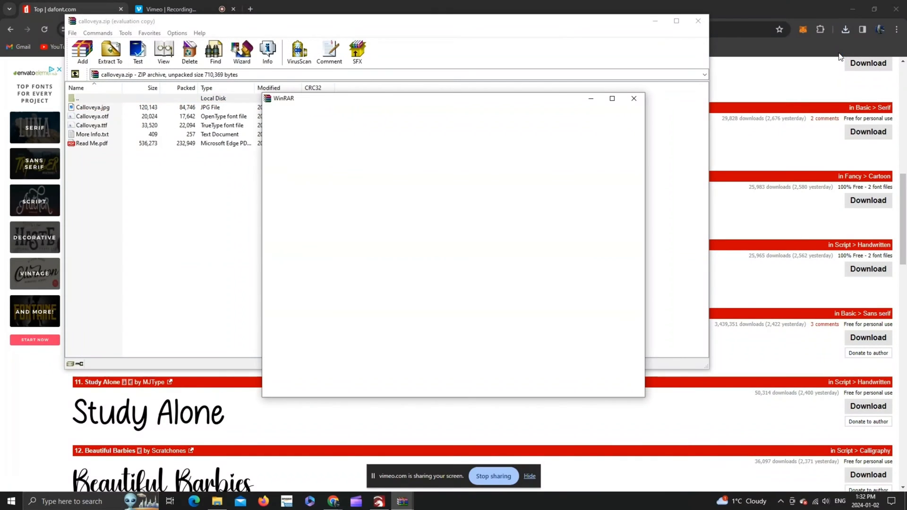
pyautogui.click(850, 15)
pyautogui.click(634, 98)
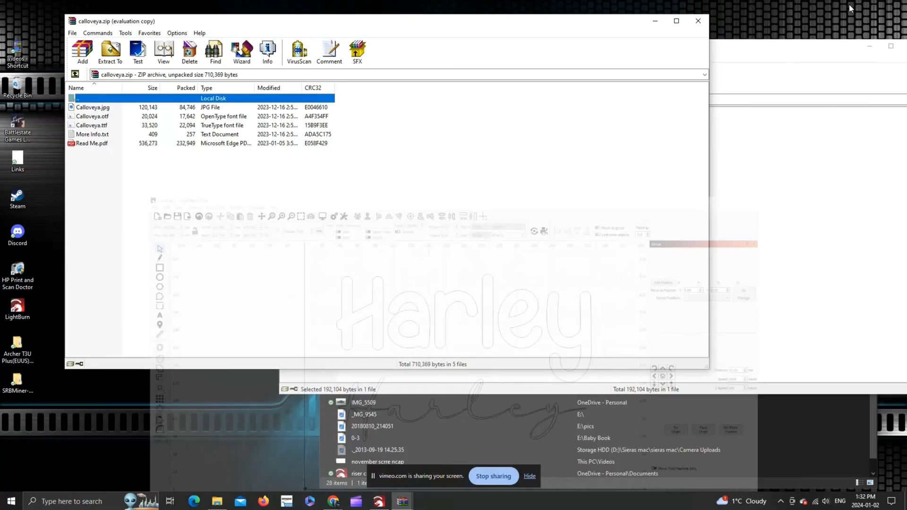
pyautogui.click(852, 4)
pyautogui.moveTo(420, 26); pyautogui.dragTo(611, 52)
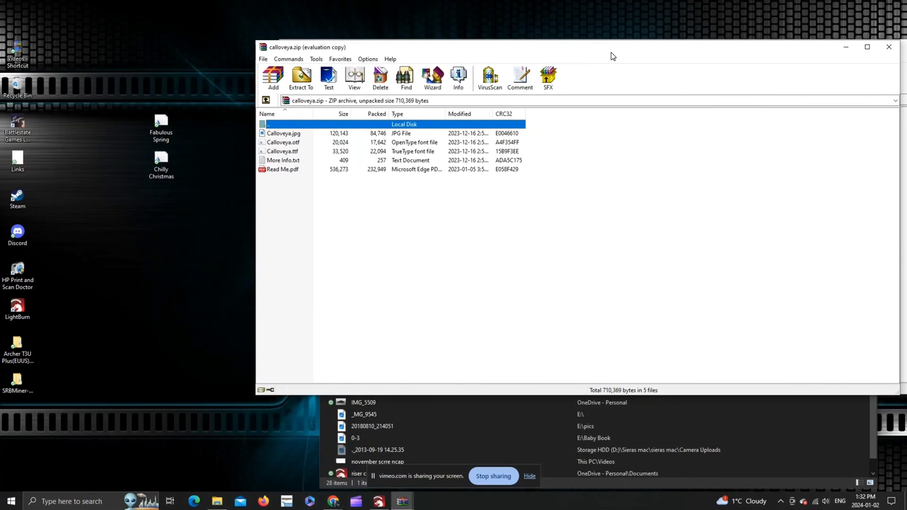
# Copy Calloveya.ttf onto the desktop and install the font
pyautogui.click(293, 152)
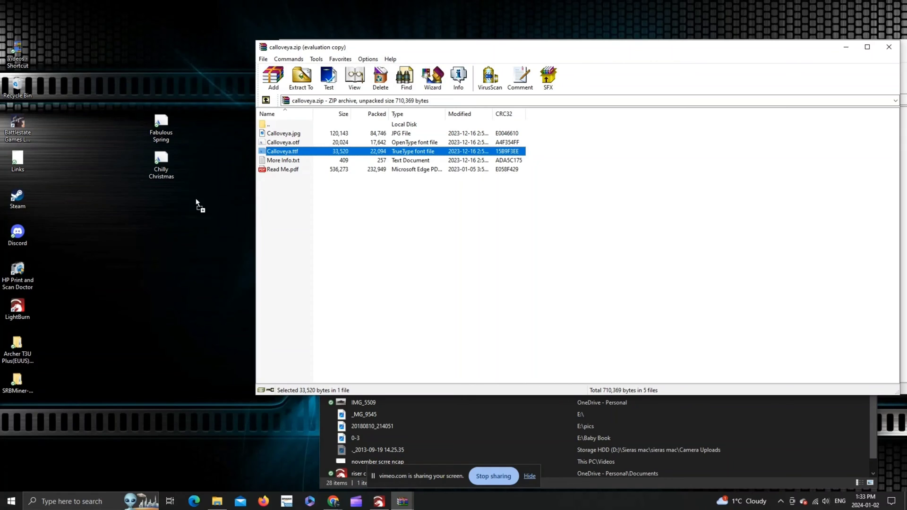
pyautogui.moveTo(157, 211); pyautogui.dragTo(157, 210)
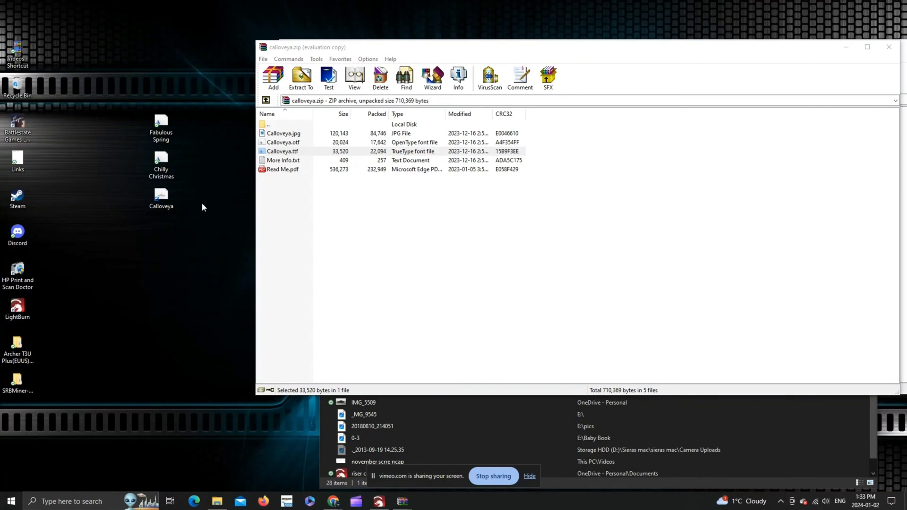
pyautogui.rightClick(165, 202)
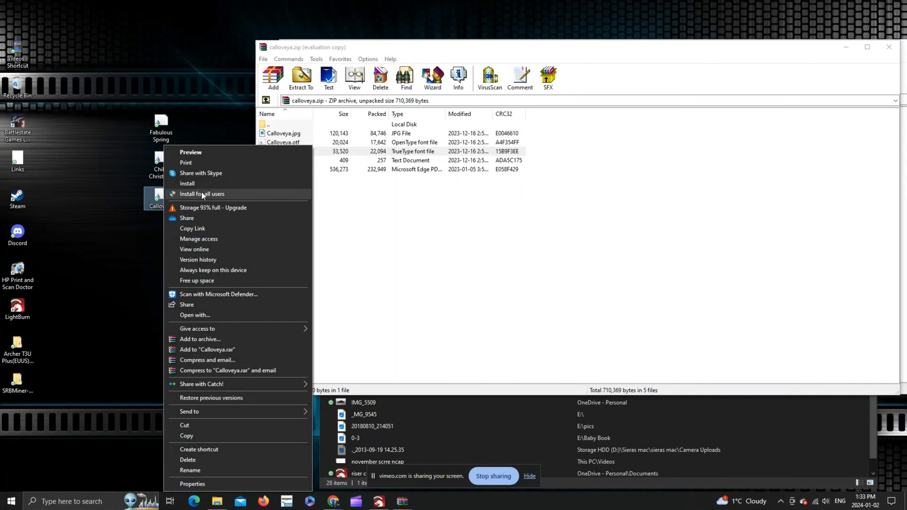
pyautogui.click(196, 183)
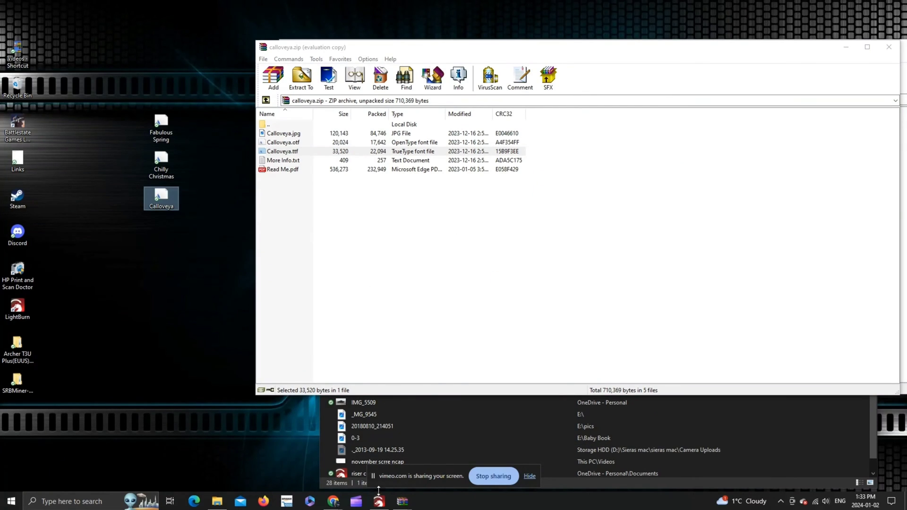
# Change the upper Harley text's font to Calloveya via Edit Text
pyautogui.click(421, 432)
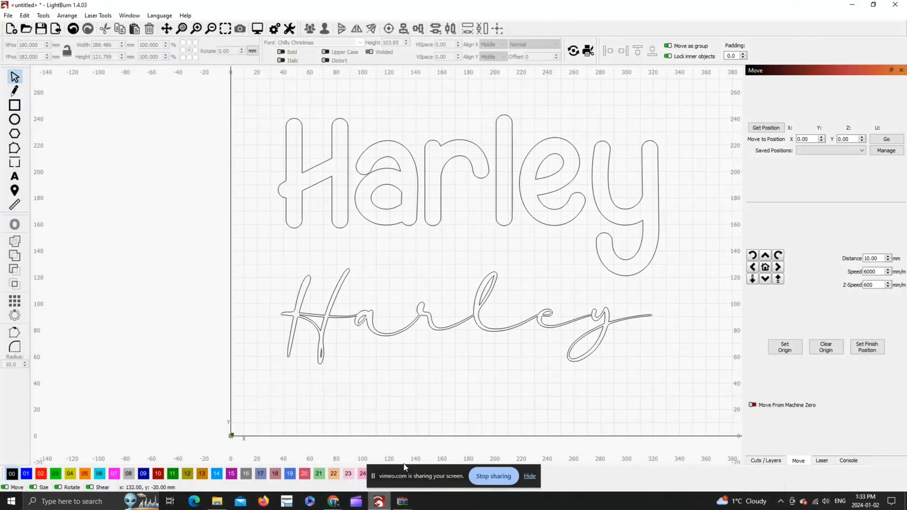
pyautogui.click(590, 195)
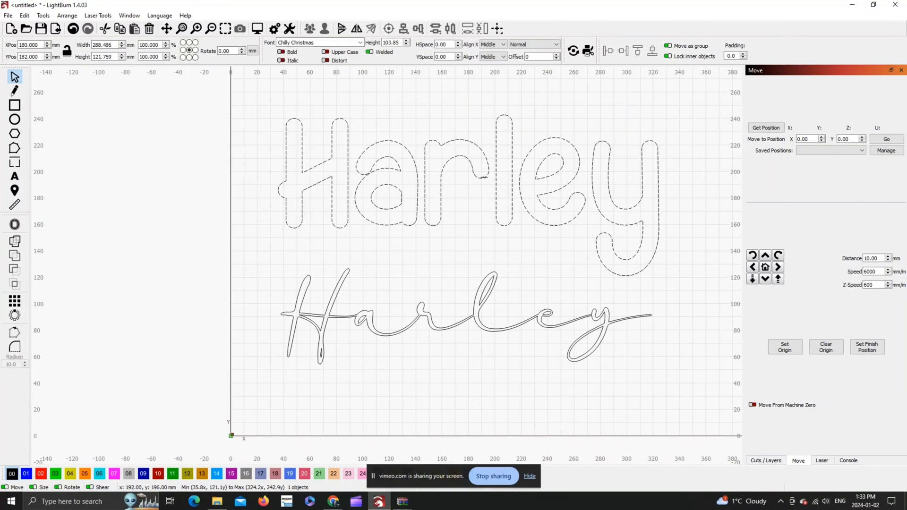
pyautogui.rightClick(475, 175)
pyautogui.click(503, 307)
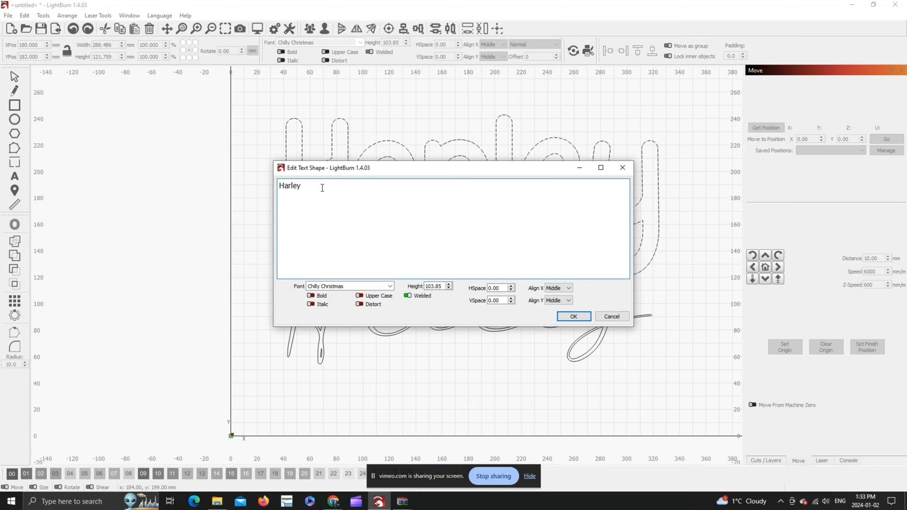
pyautogui.click(390, 287)
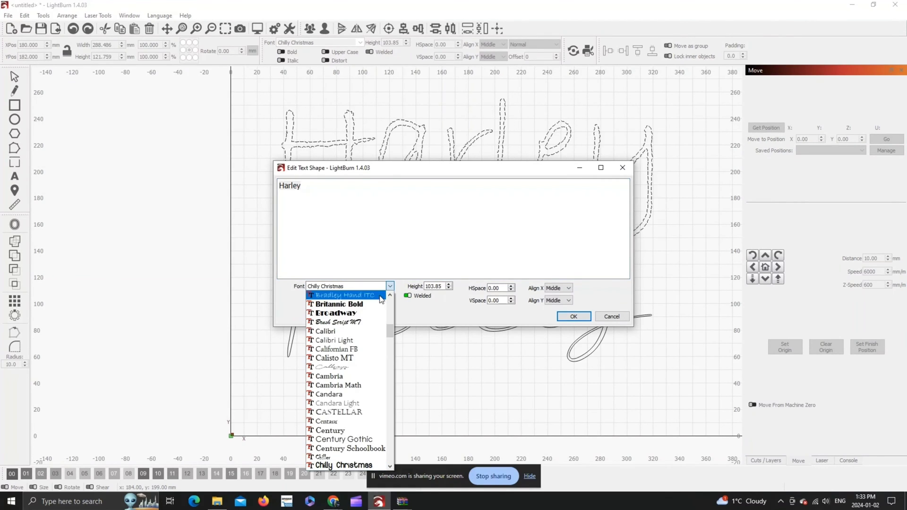
pyautogui.click(348, 366)
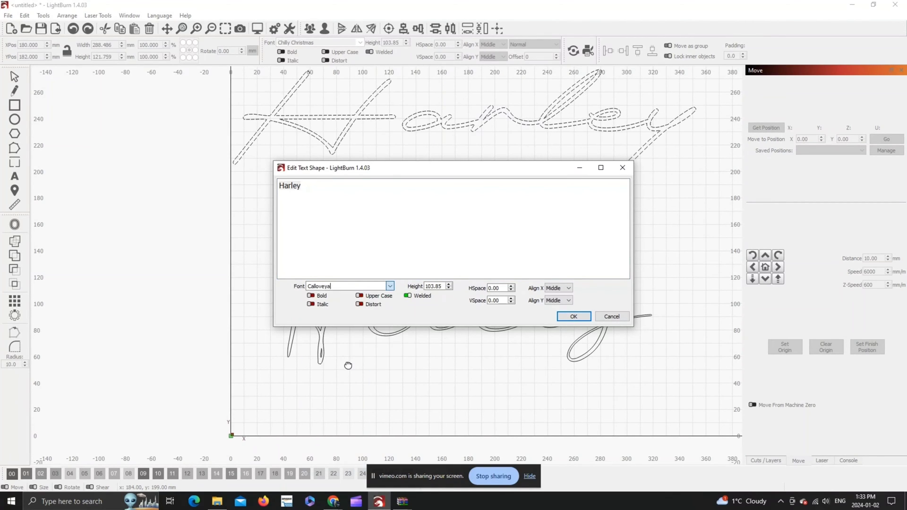
pyautogui.click(573, 316)
# Move the Calloveya Harley down just above the Fabulous Spring Harley
pyautogui.click(469, 237)
pyautogui.scroll(-3, 470, 236)
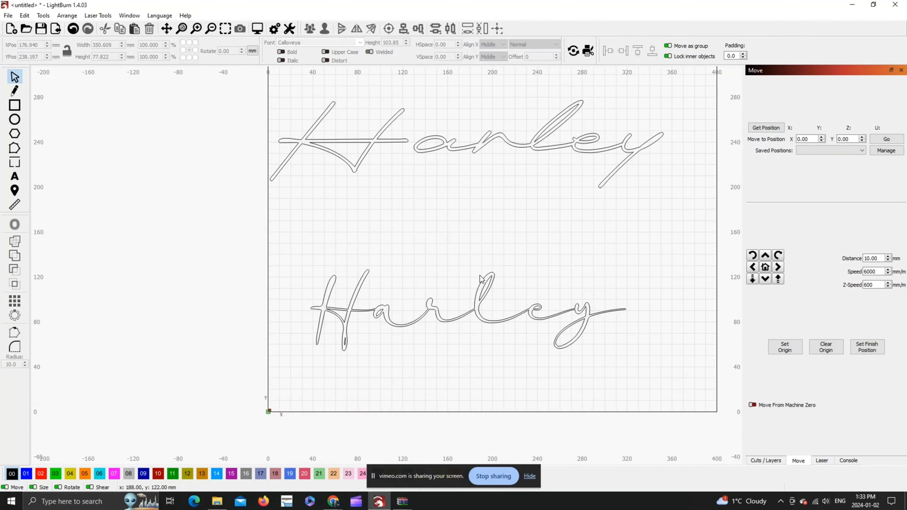
pyautogui.click(480, 159)
pyautogui.moveTo(470, 167); pyautogui.dragTo(499, 236)
pyautogui.click(500, 302)
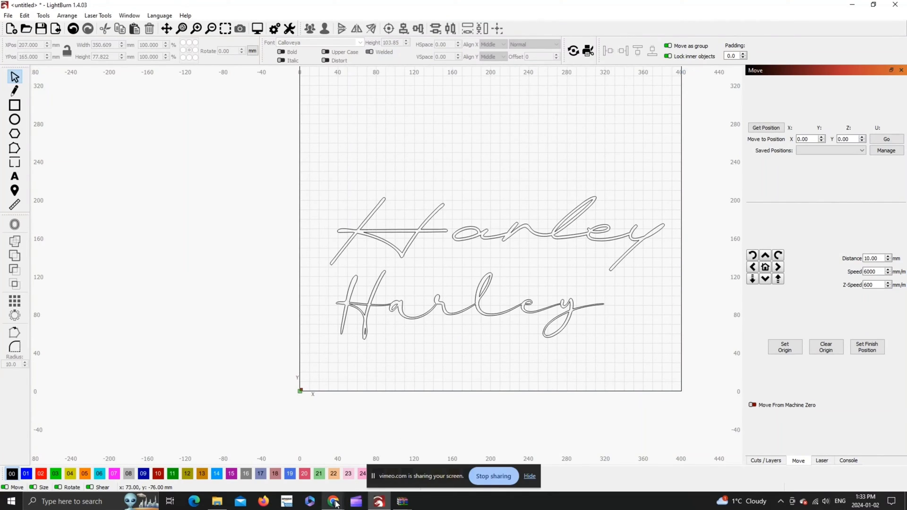
# Bring the dafont.com Top fonts window back to the front
pyautogui.moveTo(336, 503)
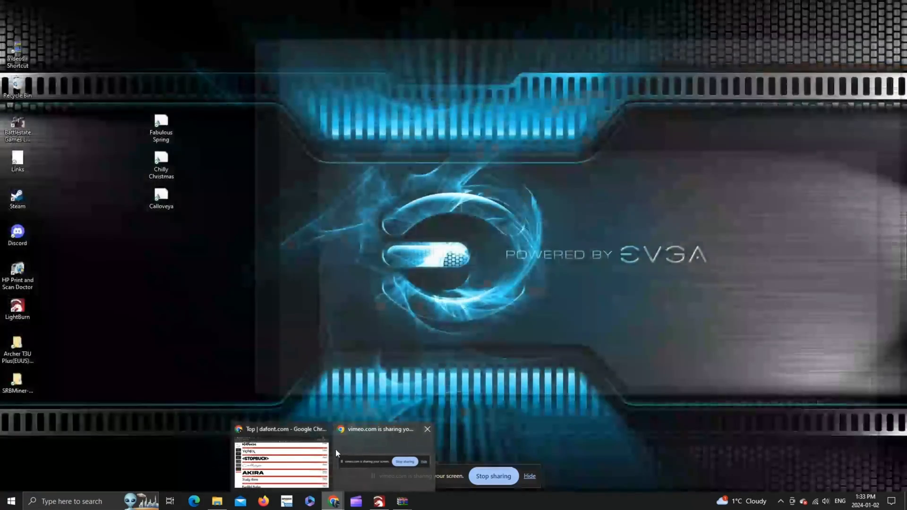
pyautogui.click(331, 450)
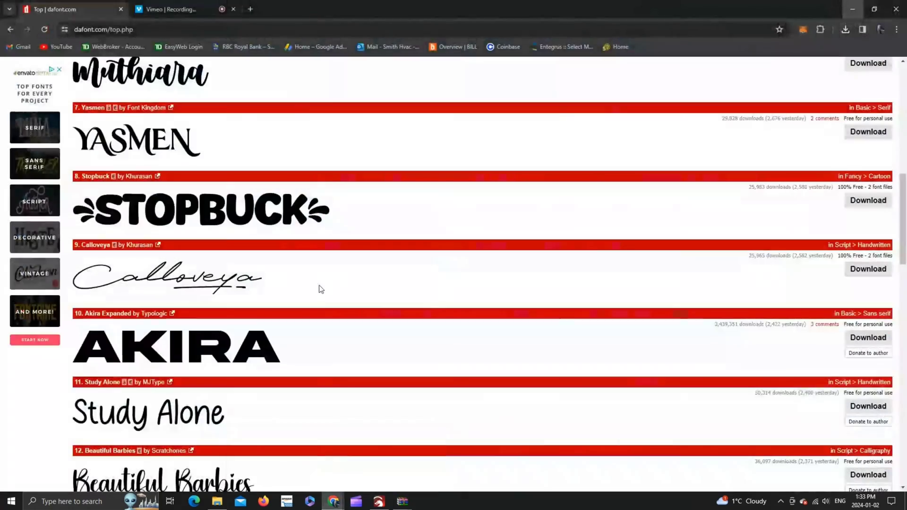